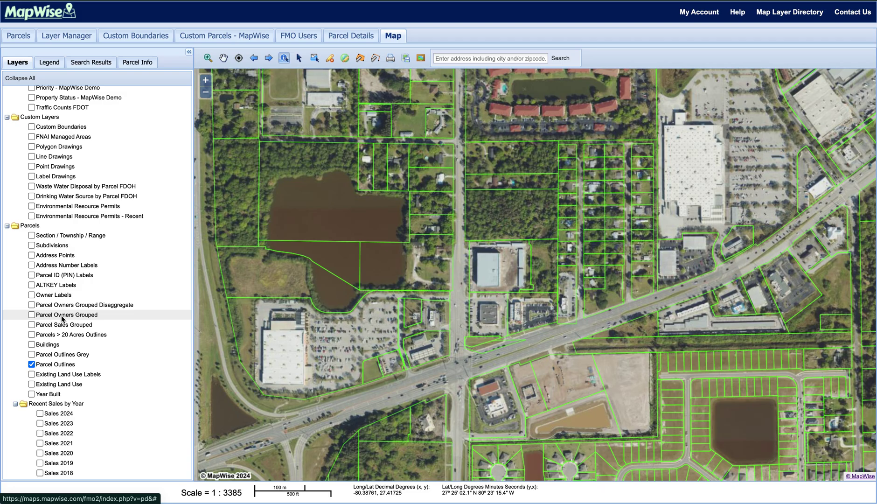
# Display the Section / Township / Range layer and examine its grid lines and labels at wider map scales
pyautogui.click(32, 235)
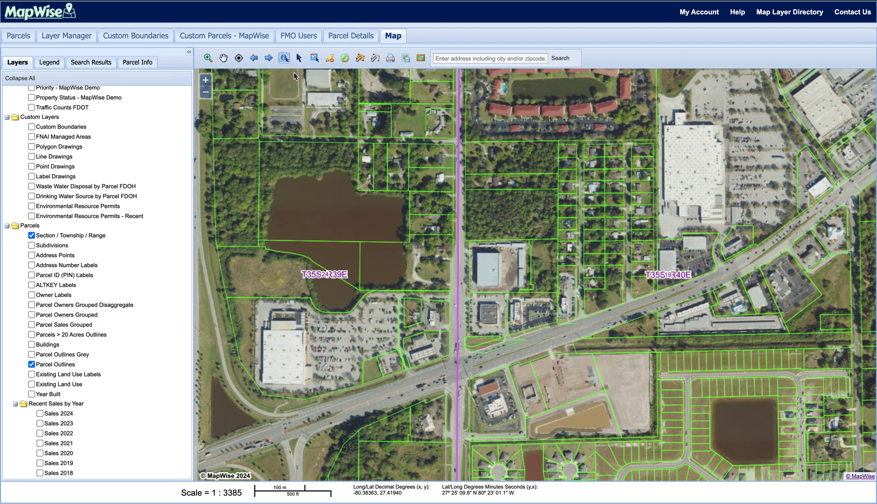
pyautogui.click(207, 94)
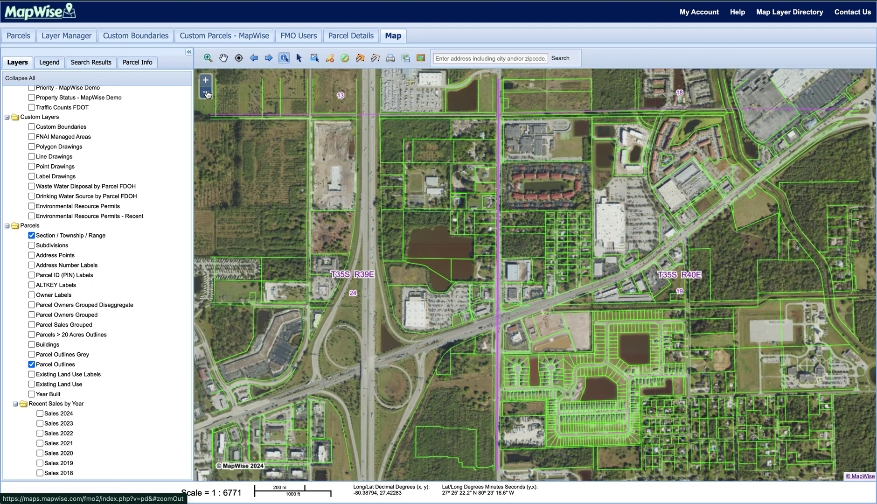
pyautogui.click(207, 94)
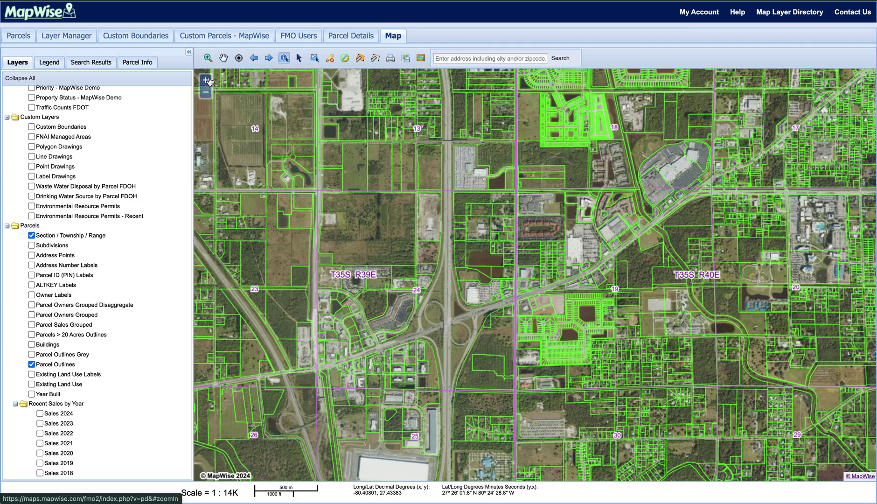
pyautogui.click(206, 82)
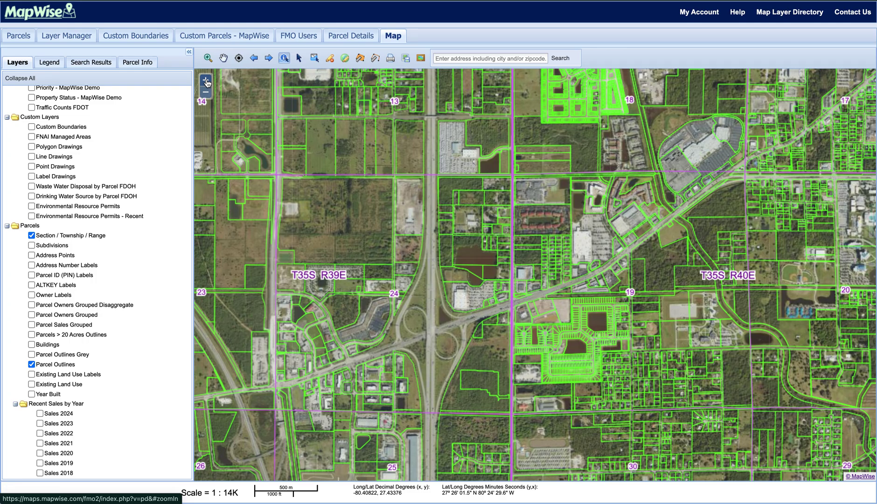
pyautogui.click(206, 82)
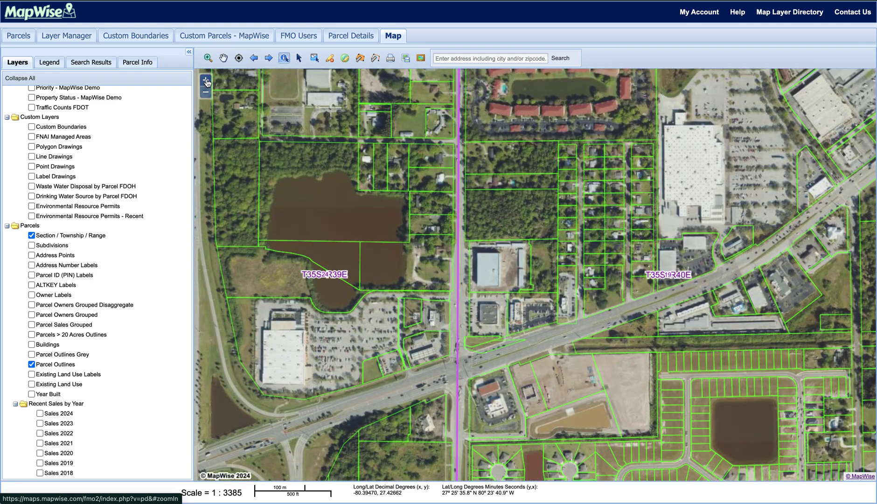
# Replace the Section / Township / Range overlay with Subdivisions to examine subdivision names and boundaries, and hide it
pyautogui.click(32, 235)
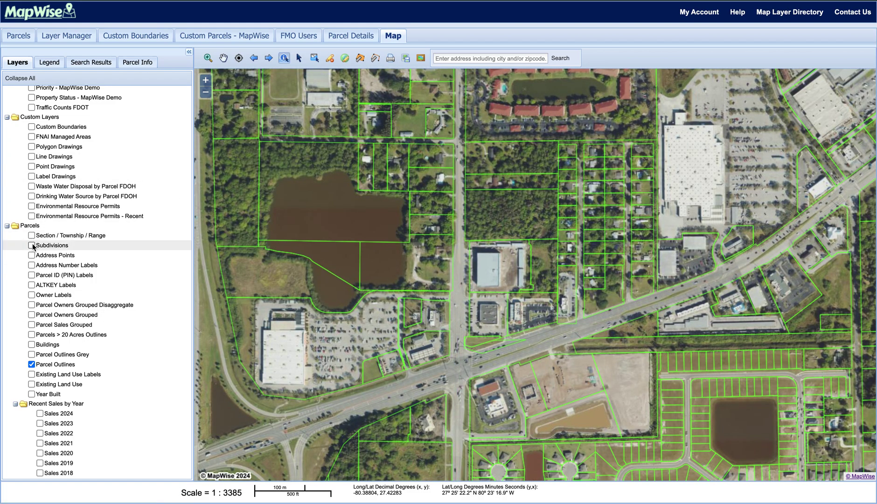
pyautogui.click(32, 246)
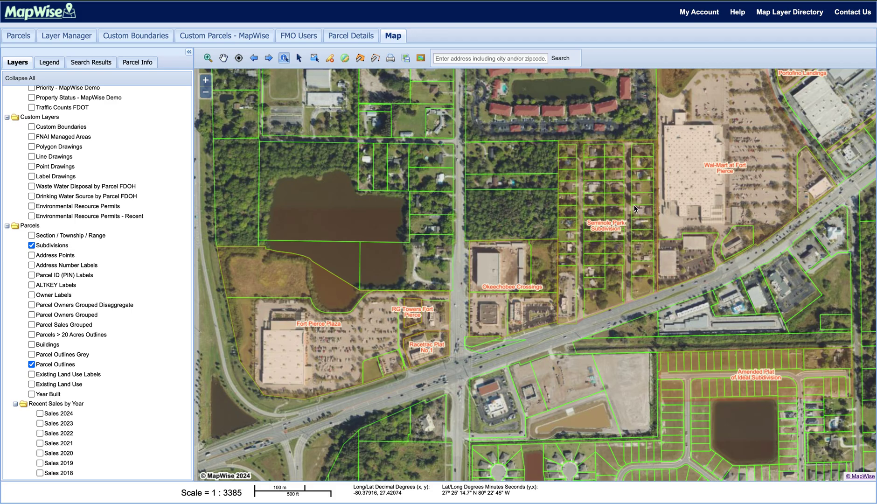
pyautogui.click(32, 245)
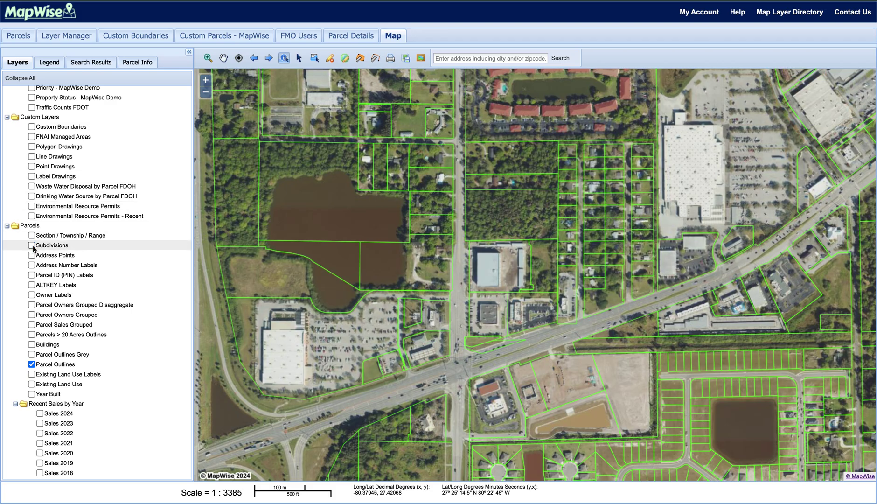
# Display the Address Points layer and examine the points over the residential blocks at closer and wider scales
pyautogui.click(32, 255)
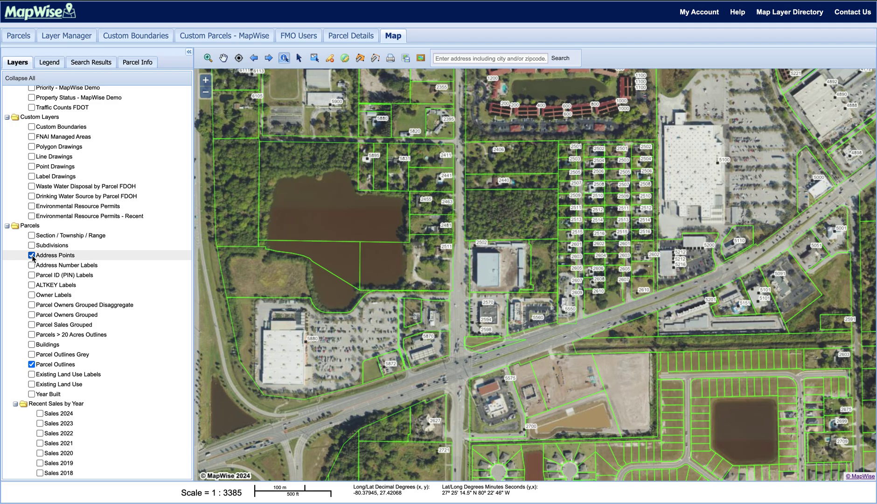
pyautogui.click(206, 80)
pyautogui.click(206, 80)
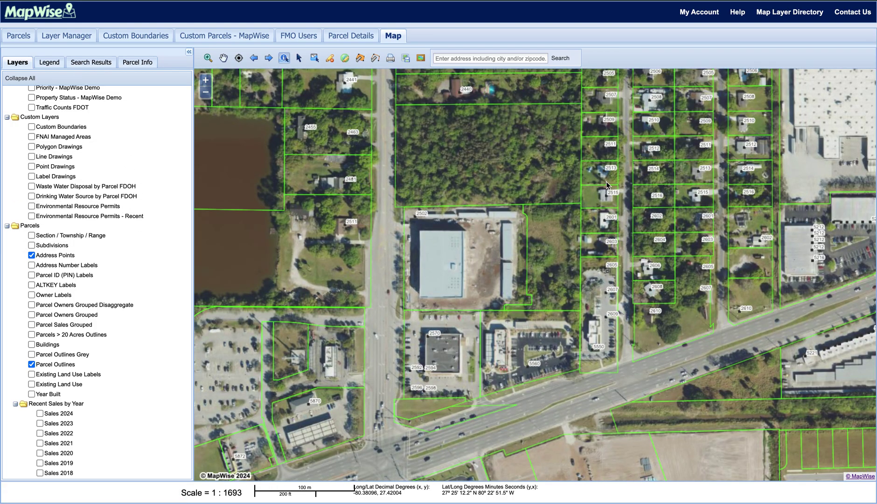
pyautogui.moveTo(623, 179); pyautogui.dragTo(424, 274)
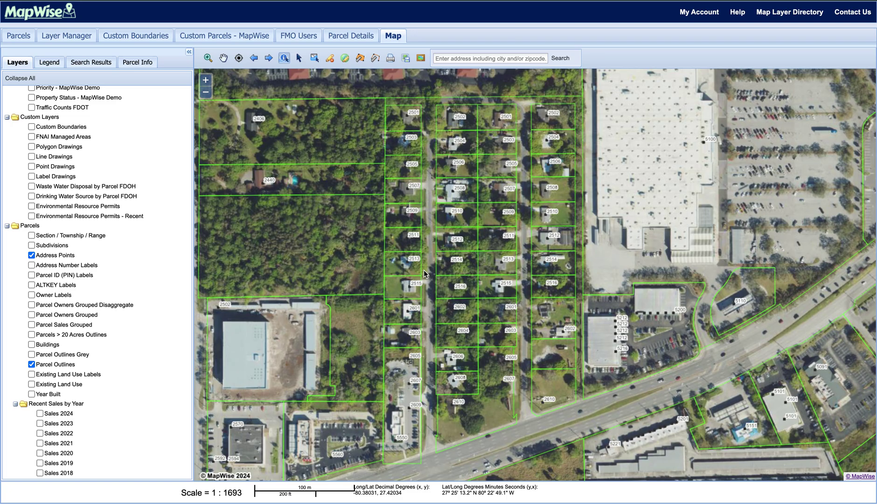
pyautogui.click(205, 93)
pyautogui.click(206, 92)
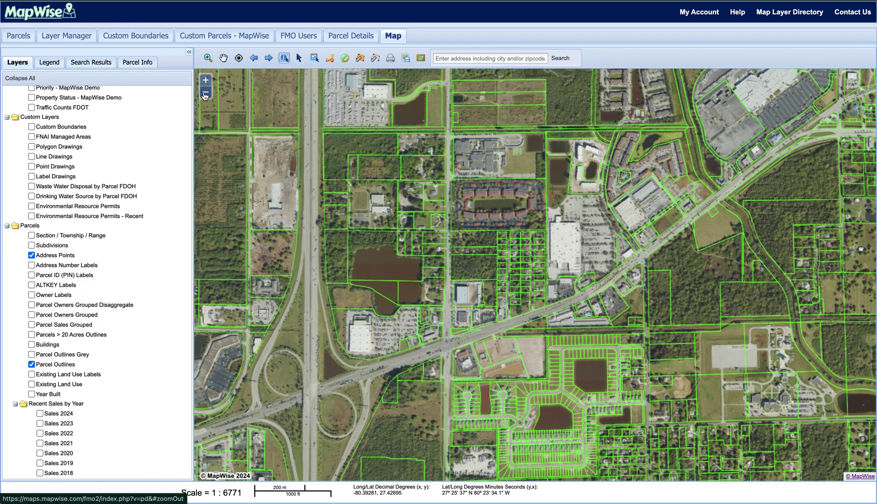
pyautogui.click(206, 80)
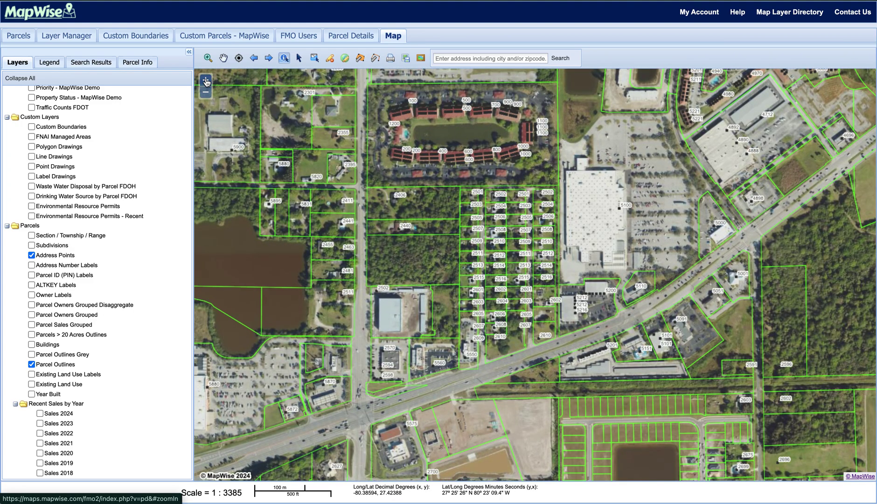
pyautogui.click(206, 81)
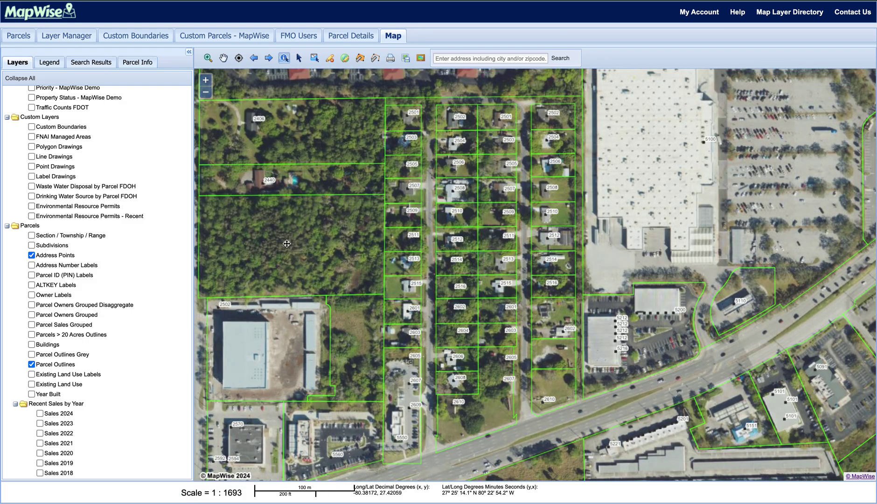
# Compare Address Number Labels with Address Points around the large wooded parcel, and turn both layers off
pyautogui.moveTo(287, 243); pyautogui.dragTo(433, 241)
pyautogui.click(32, 265)
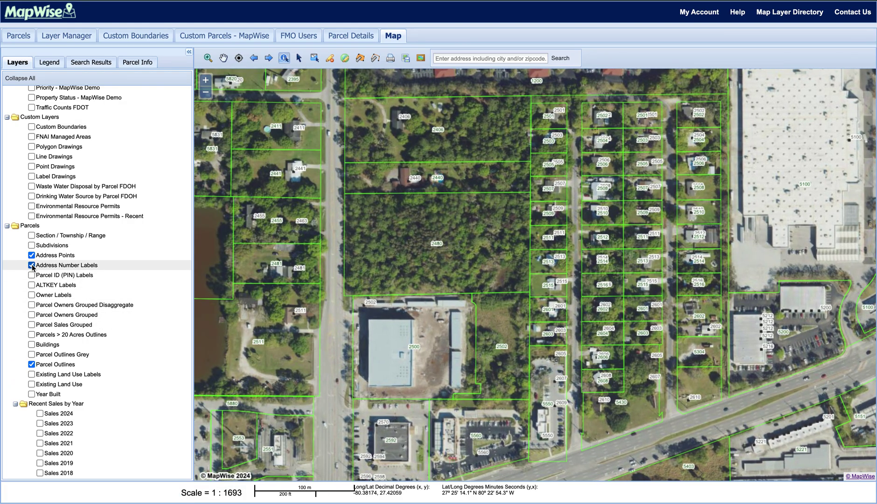
pyautogui.click(31, 256)
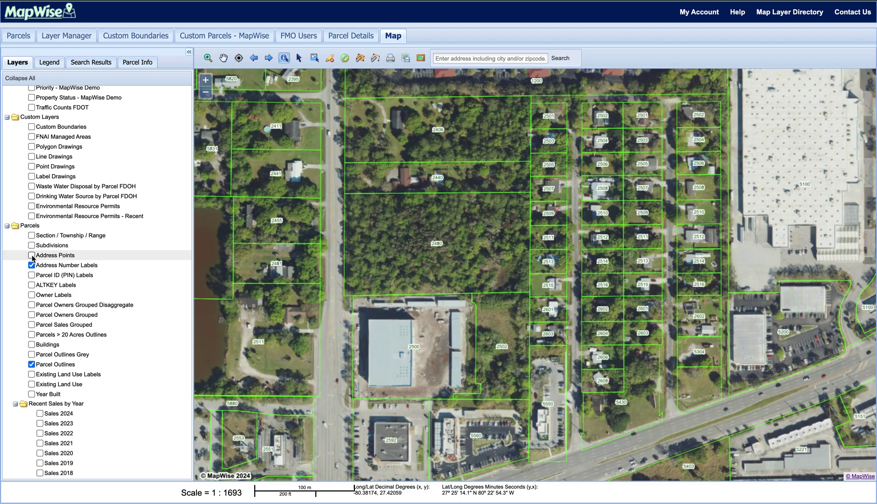
pyautogui.click(31, 265)
# Display Parcel ID (PIN) Labels, examine them at close range over the residential lots, and hide the layer
pyautogui.click(32, 275)
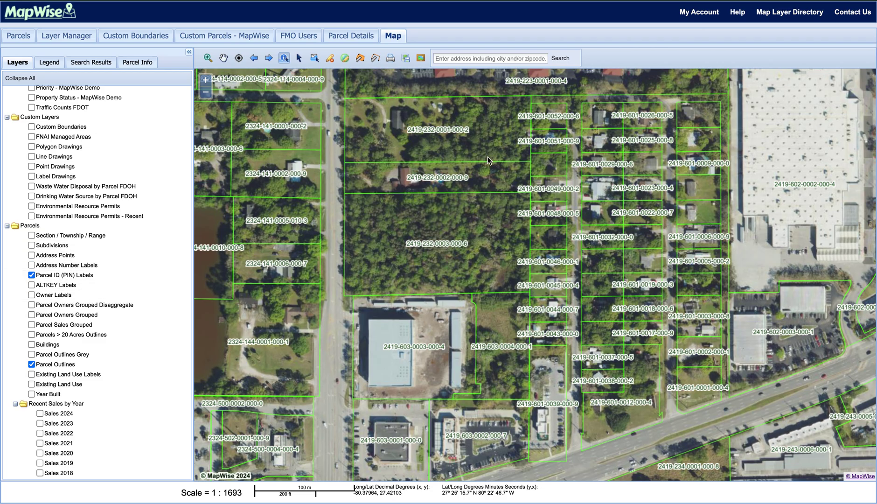
pyautogui.click(206, 80)
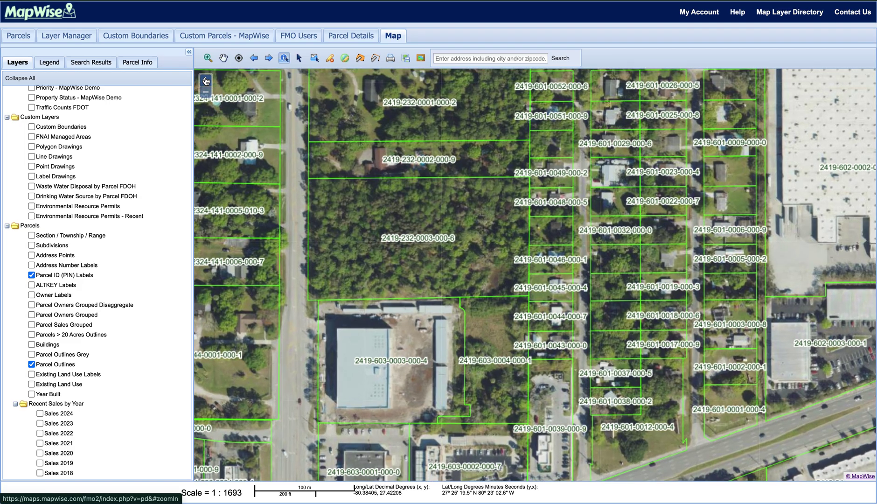
pyautogui.click(206, 80)
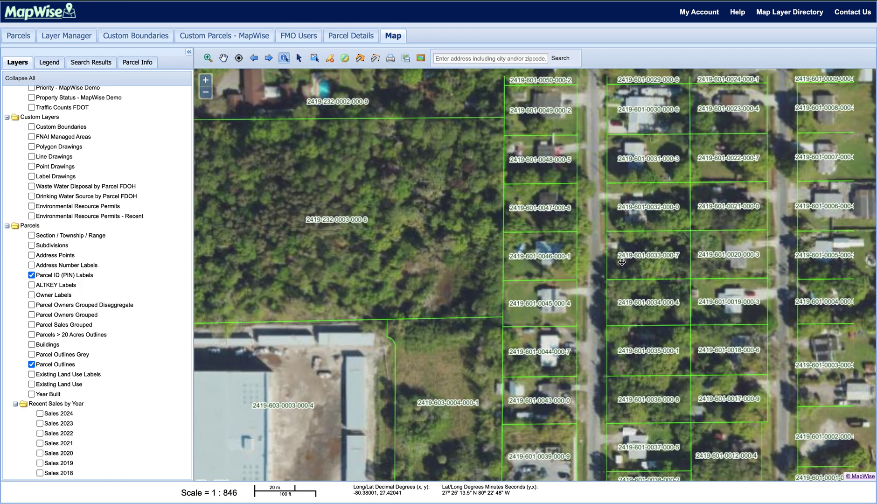
pyautogui.moveTo(622, 262); pyautogui.dragTo(440, 244)
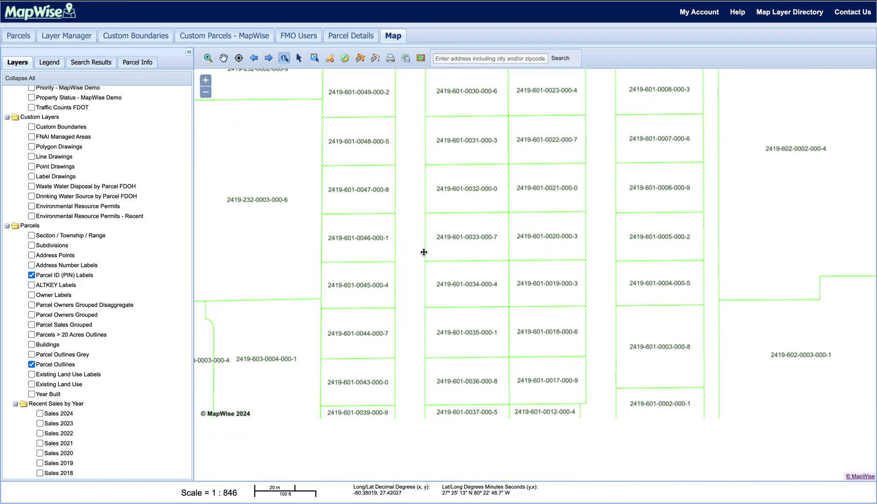
pyautogui.click(206, 92)
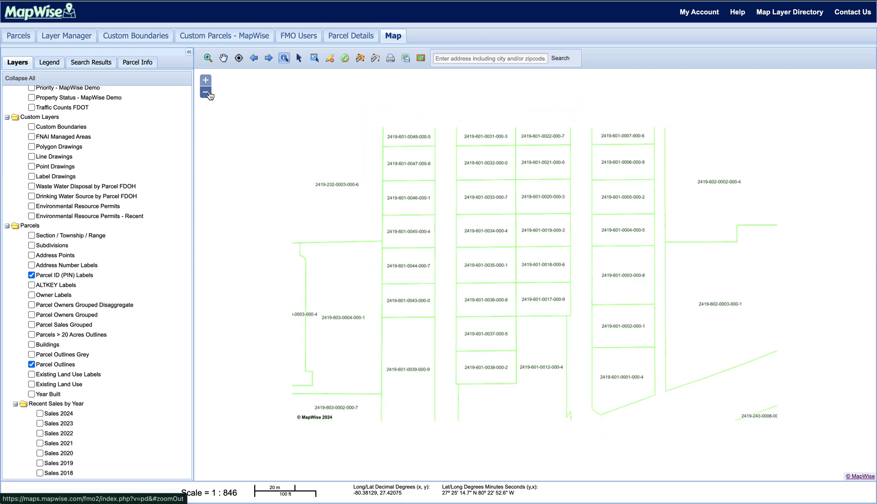
pyautogui.click(31, 274)
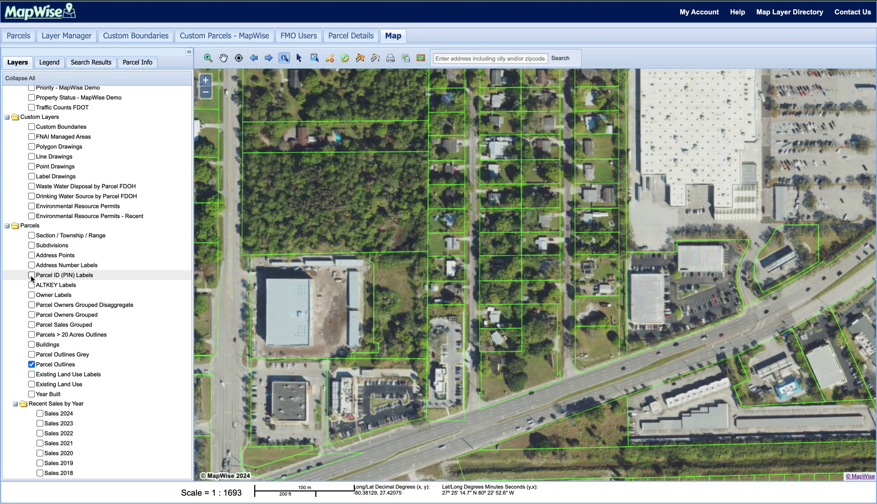
# Turn on ALTKEY Labels and check the ALTKEY in the large wooded parcel's information popup
pyautogui.click(32, 285)
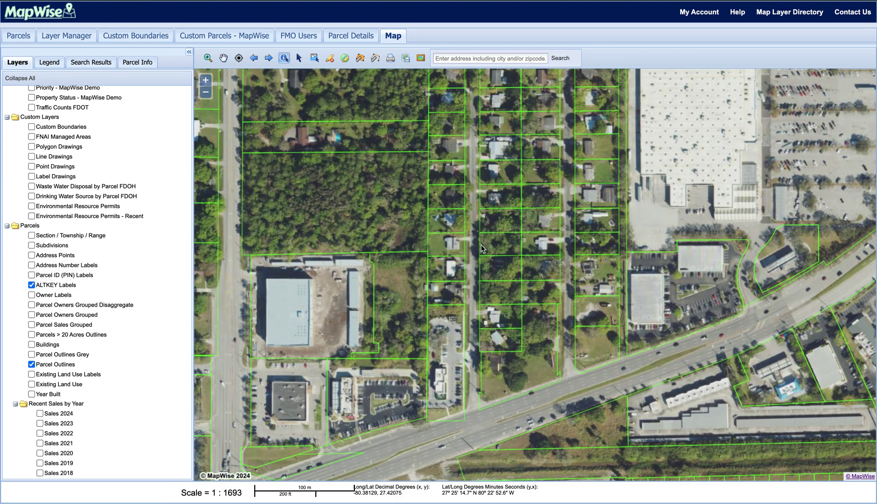
pyautogui.moveTo(319, 180); pyautogui.dragTo(465, 241)
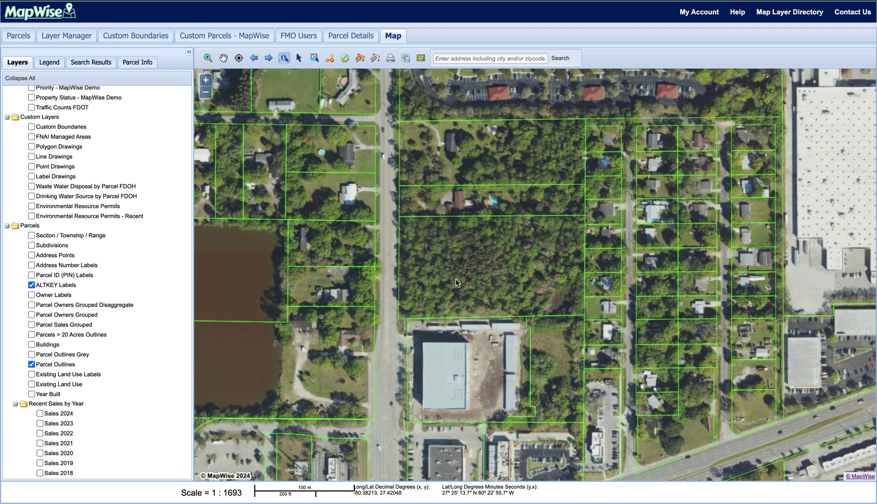
pyautogui.click(445, 249)
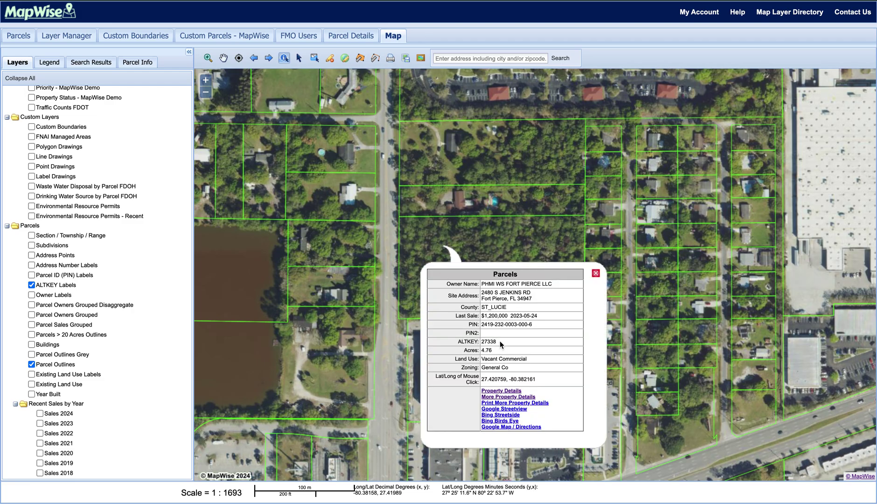
pyautogui.moveTo(500, 341); pyautogui.dragTo(443, 337)
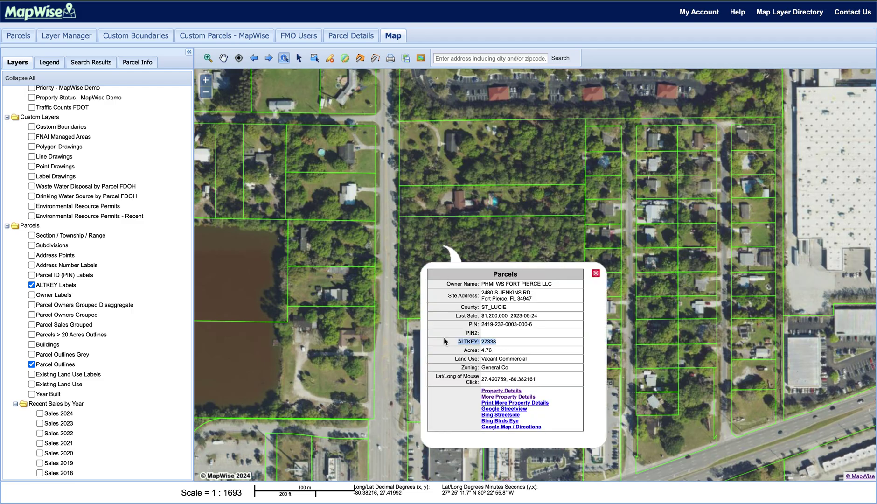
pyautogui.click(596, 273)
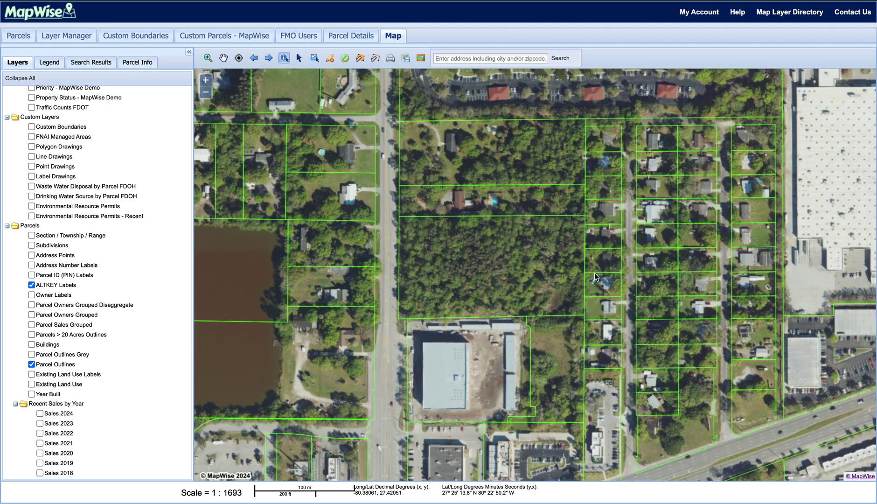
# Replace ALTKEY Labels with Owner Labels to review parcel owners from the residential lots to the shopping center, and hide the labels
pyautogui.click(32, 295)
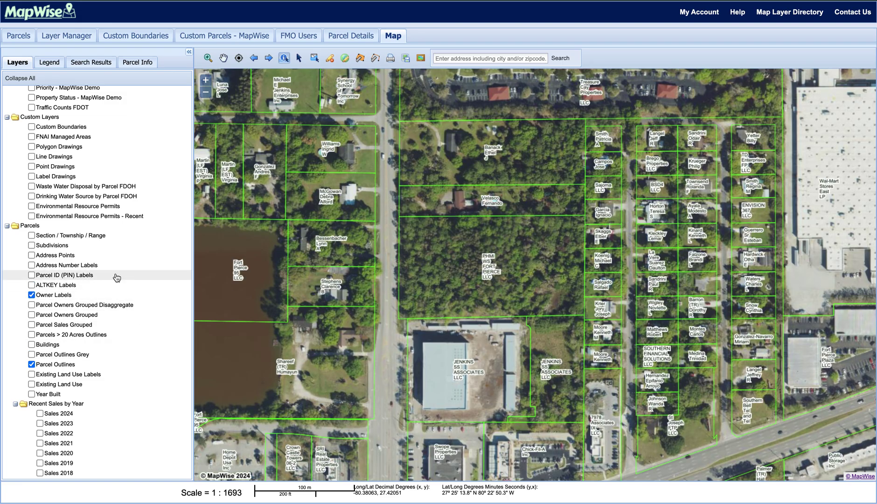
pyautogui.moveTo(591, 290); pyautogui.dragTo(367, 253)
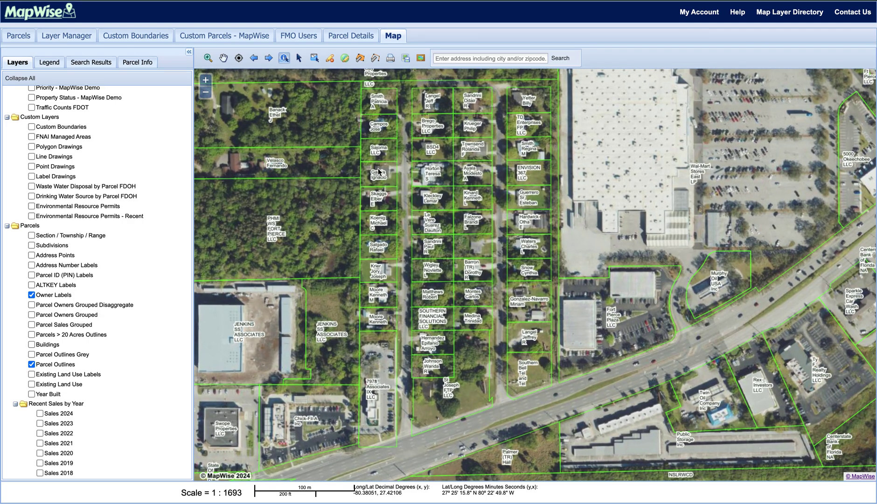
pyautogui.click(31, 295)
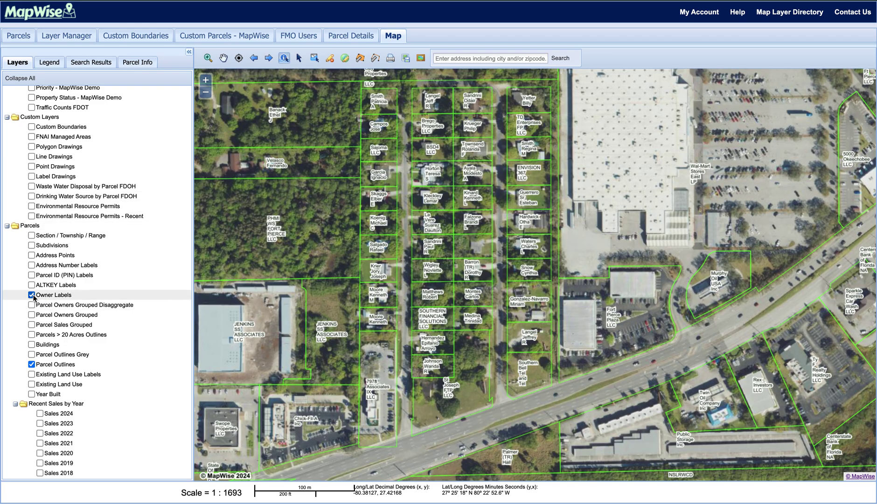
# Display the Parcel Owners Grouped Disaggregate layer and examine the adjoining same-owner parcels around the lake at a wider scale
pyautogui.click(31, 306)
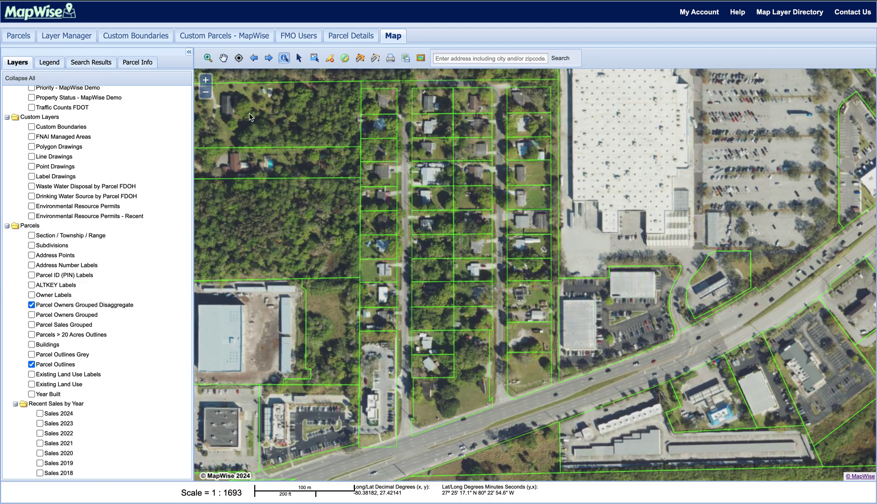
pyautogui.click(206, 92)
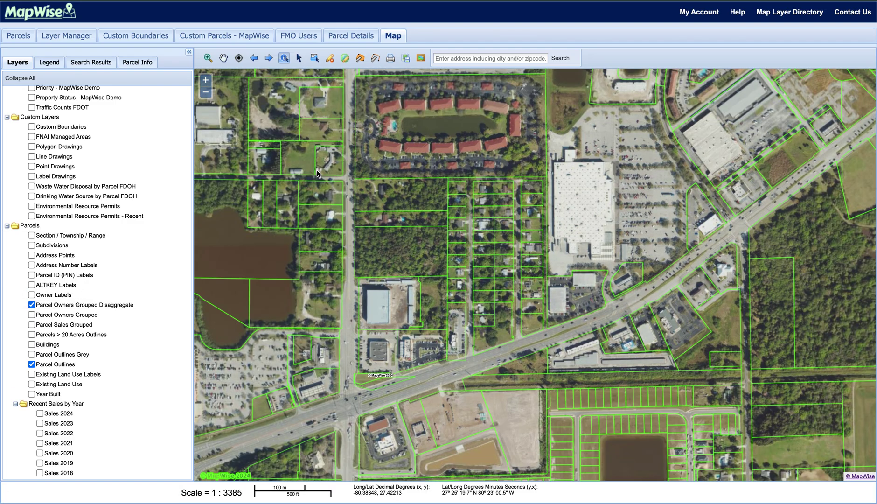
pyautogui.moveTo(317, 170); pyautogui.dragTo(355, 168)
pyautogui.moveTo(275, 238); pyautogui.dragTo(478, 243)
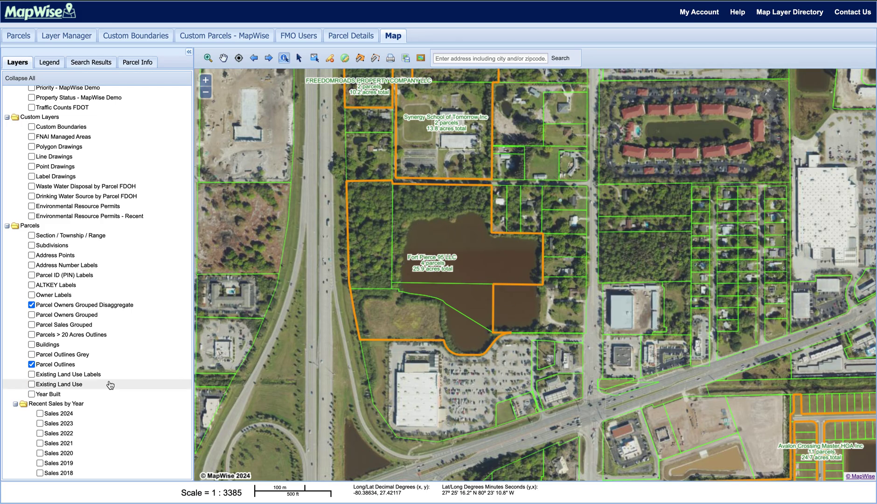
# Switch from Parcel Owners Grouped Disaggregate to Parcel Owners Grouped and open the details of the parcel at the lake's southeast end
pyautogui.click(31, 304)
pyautogui.click(32, 315)
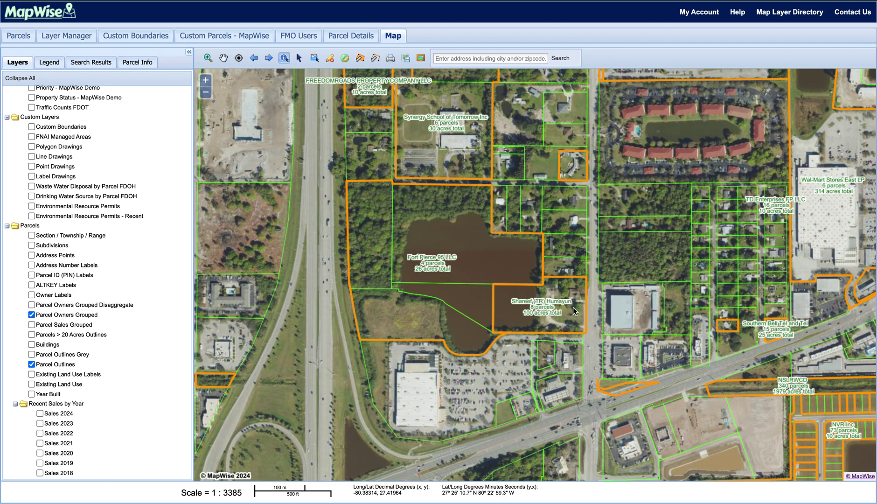
pyautogui.click(509, 316)
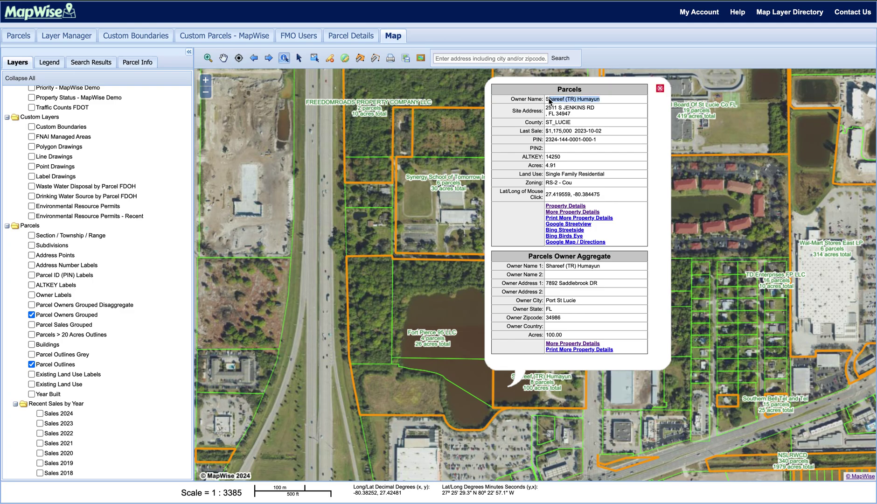
# Copy the owner's name from the parcel popup into the parcel search's Owner Name Contains field, return to the map and close the popup
pyautogui.moveTo(550, 101); pyautogui.dragTo(548, 101)
pyautogui.hotkey('ctrl', 'c')
pyautogui.click(21, 36)
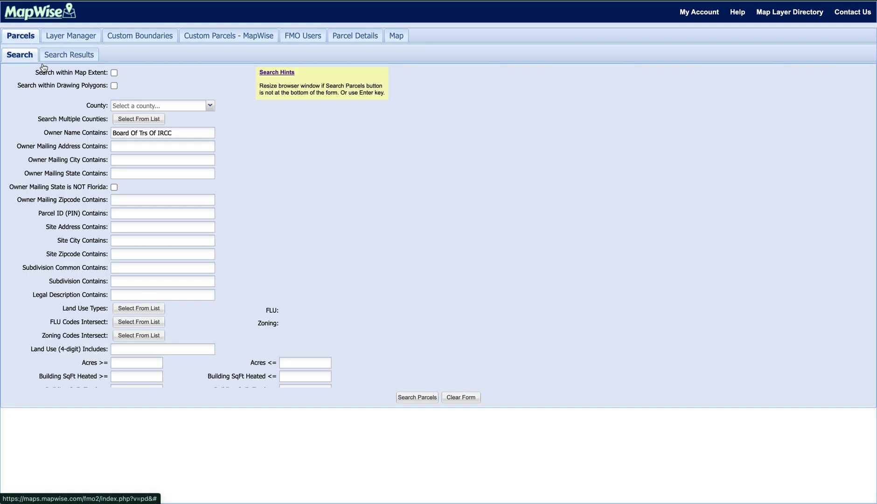
pyautogui.moveTo(180, 133); pyautogui.dragTo(102, 135)
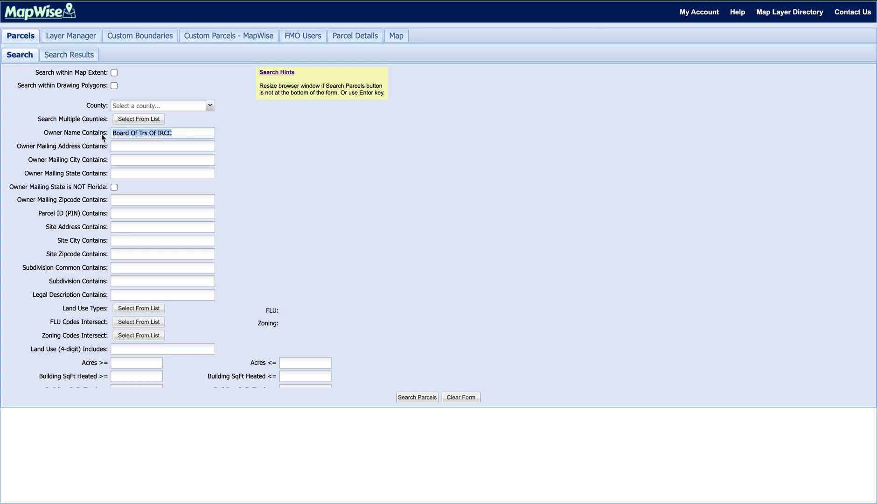
pyautogui.hotkey('ctrl', 'v')
pyautogui.click(399, 37)
pyautogui.click(661, 88)
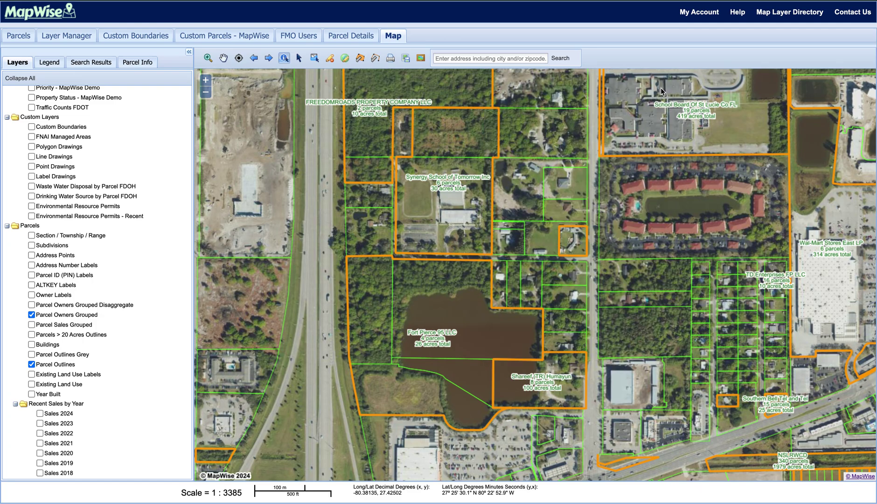
# Replace Parcel Owners Grouped with Parcel Sales Grouped to review the parcels sold together around the lake, and hide the layer
pyautogui.moveTo(446, 378); pyautogui.dragTo(398, 238)
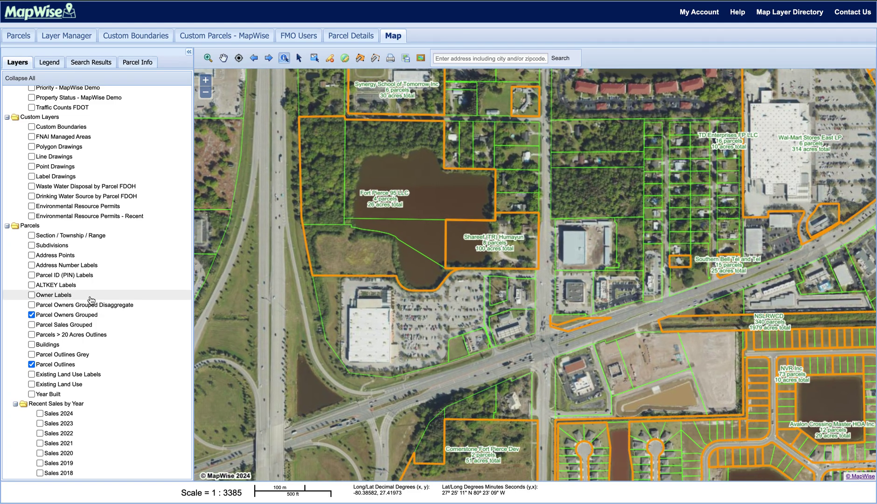
pyautogui.click(32, 314)
pyautogui.click(31, 325)
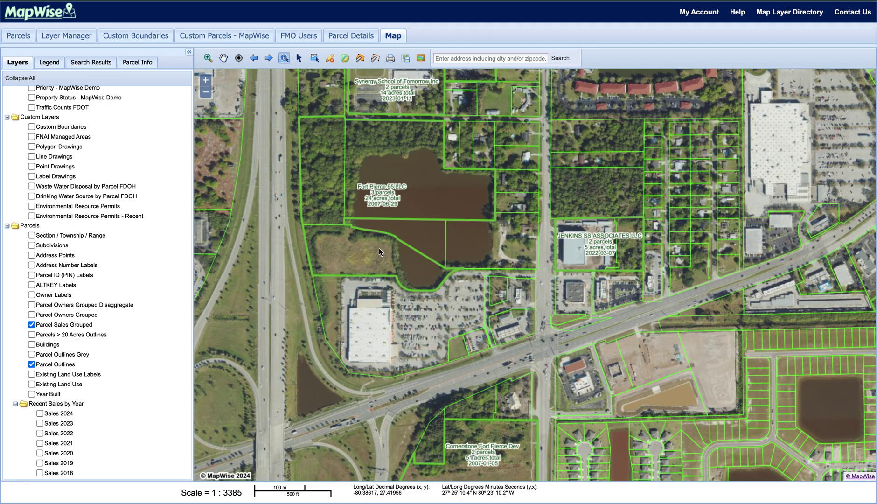
pyautogui.click(32, 324)
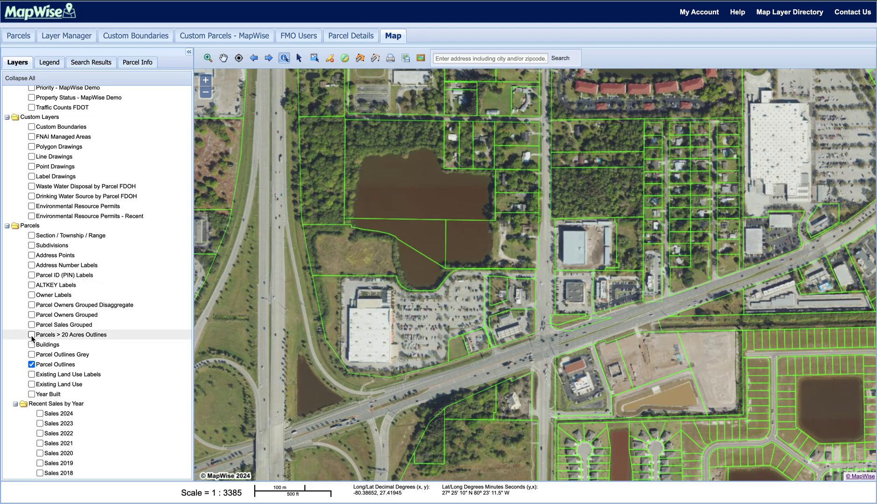
# Display Parcels > 20 Acres Outlines, examine the large parcels at a 1:14K scale, and hide the layer
pyautogui.click(32, 334)
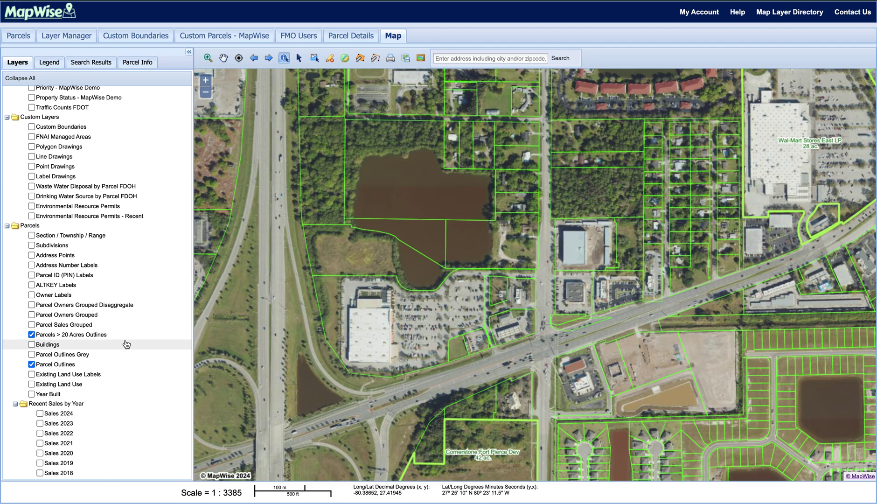
pyautogui.click(208, 93)
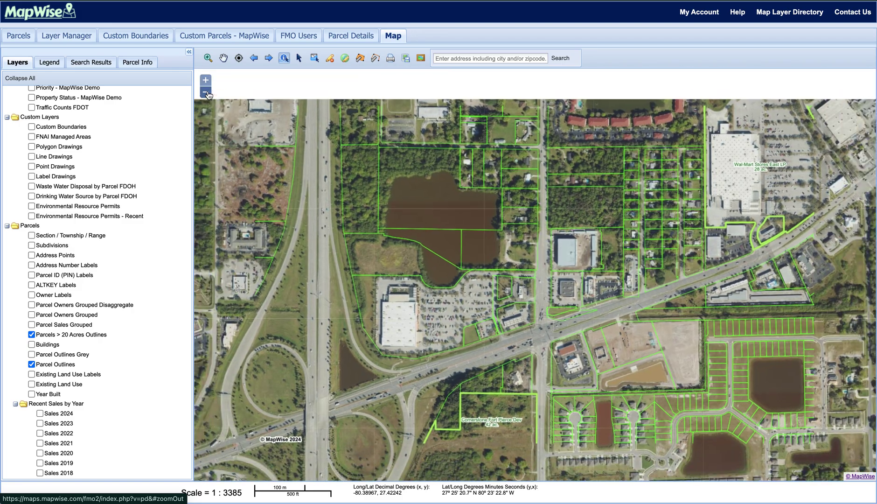
pyautogui.click(208, 93)
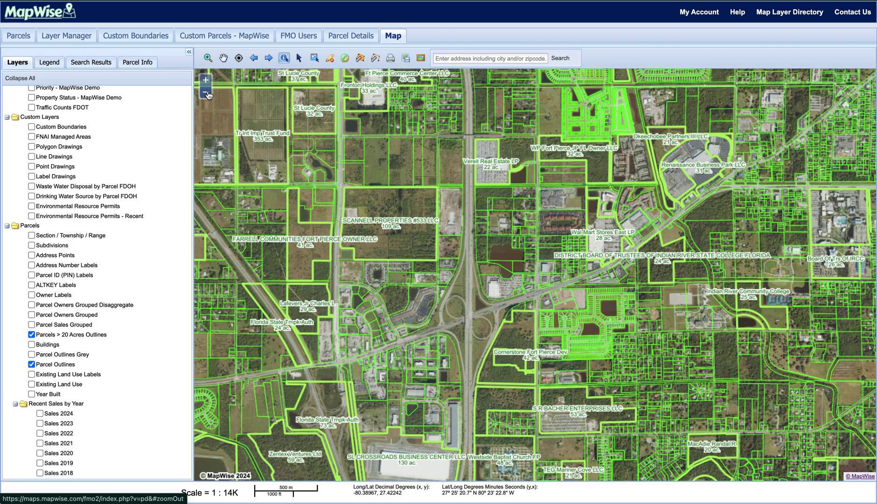
pyautogui.click(32, 334)
# Turn on the Buildings layer, inspect the building footprints around the lake at 1:3385 scale, and turn it off
pyautogui.click(31, 344)
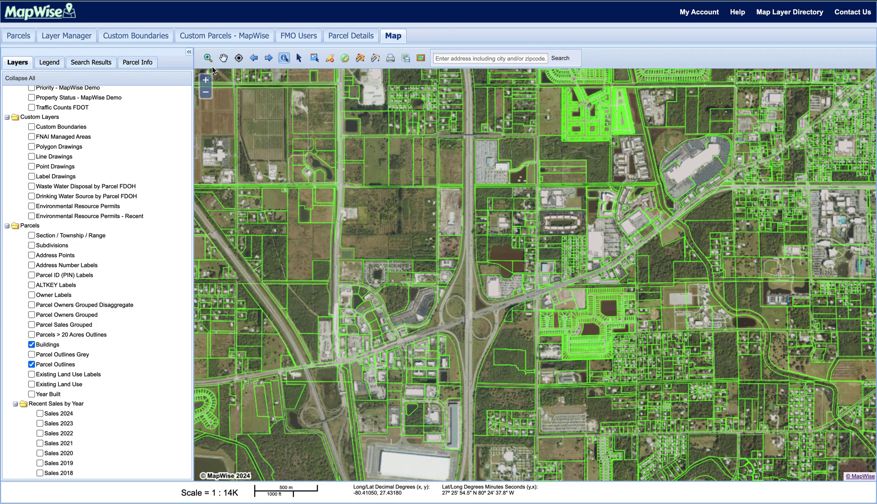
pyautogui.click(207, 81)
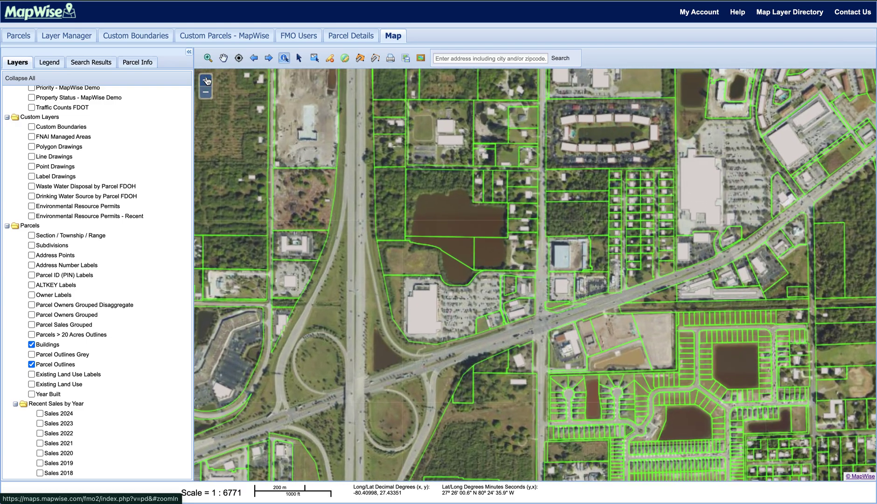
pyautogui.click(206, 81)
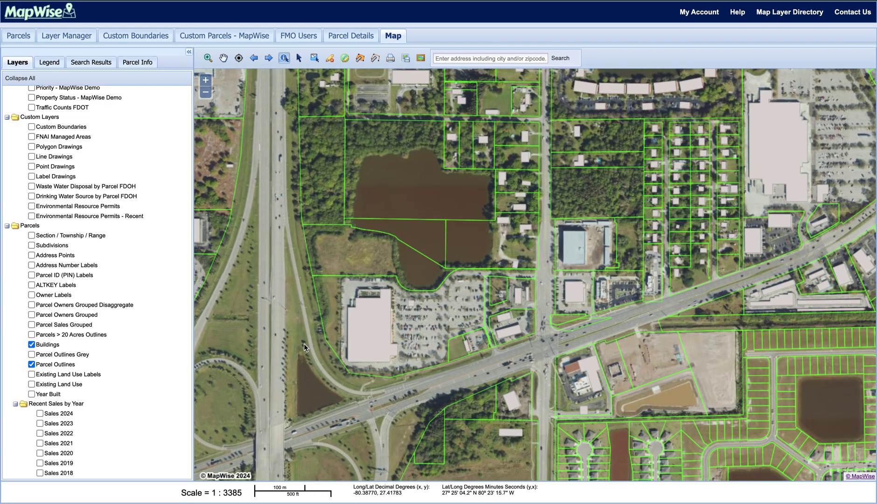
pyautogui.moveTo(304, 343); pyautogui.dragTo(369, 315)
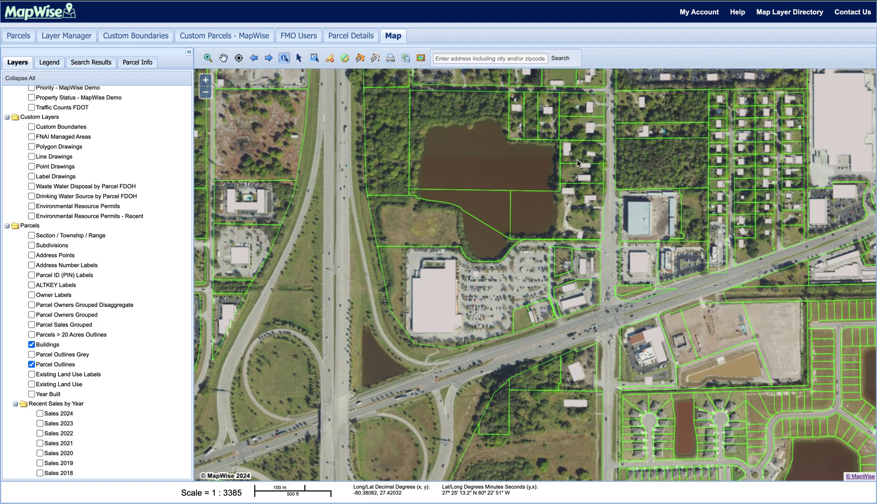
pyautogui.click(32, 344)
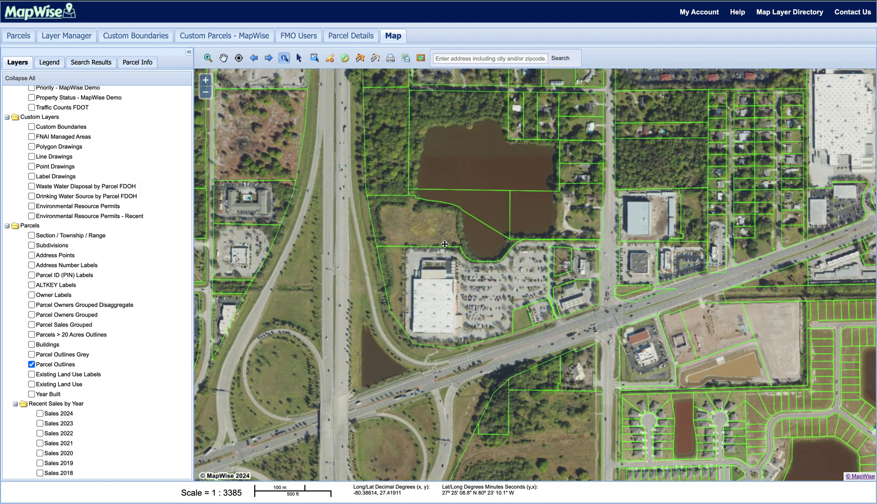
# Swap Parcel Outlines for Parcel Outlines Grey to compare the boundary styling, and restore the standard Parcel Outlines
pyautogui.moveTo(307, 272); pyautogui.dragTo(218, 334)
pyautogui.click(31, 363)
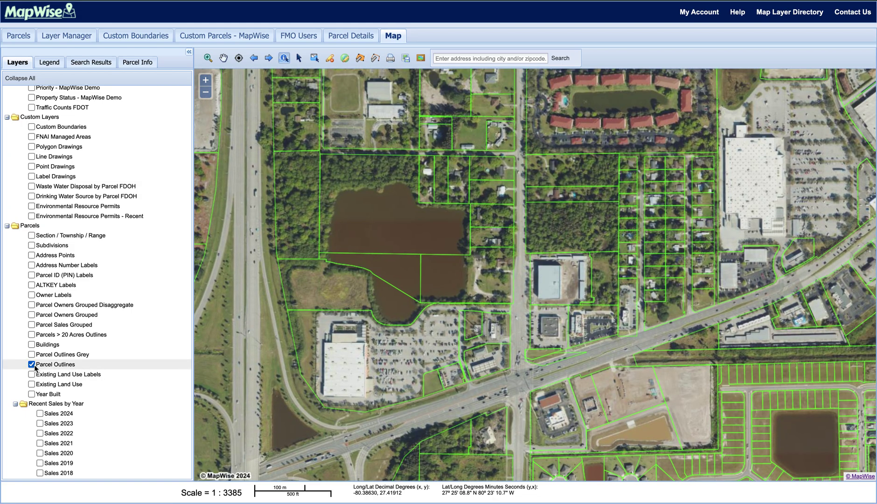
pyautogui.click(32, 354)
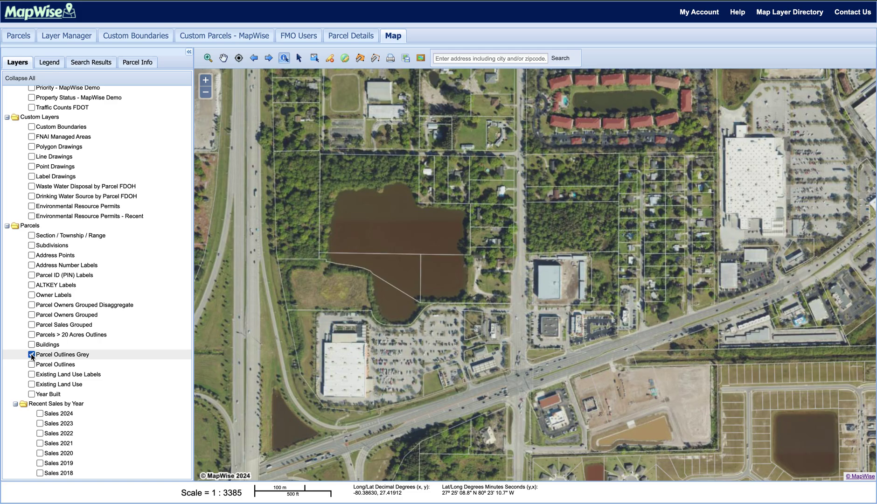
pyautogui.click(31, 354)
pyautogui.click(32, 365)
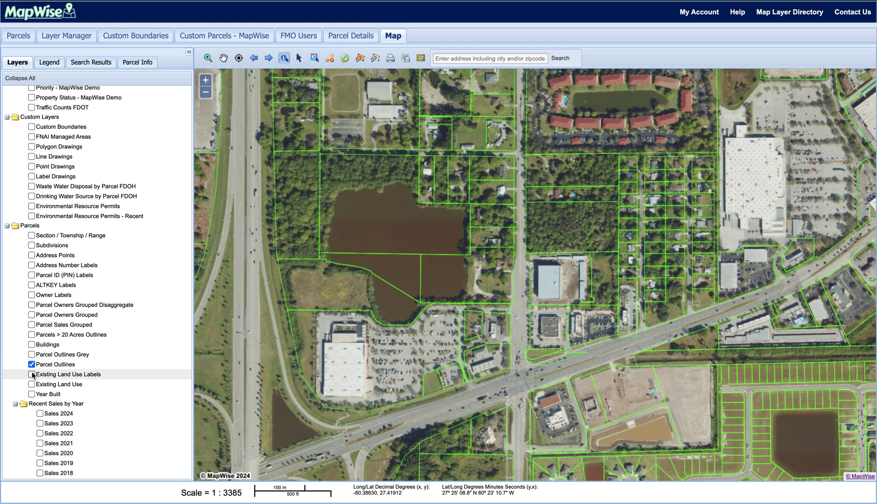
# Replace Existing Land Use Labels with Existing Land Use, compare the parcel colors with the legend, and hide the layer
pyautogui.click(32, 374)
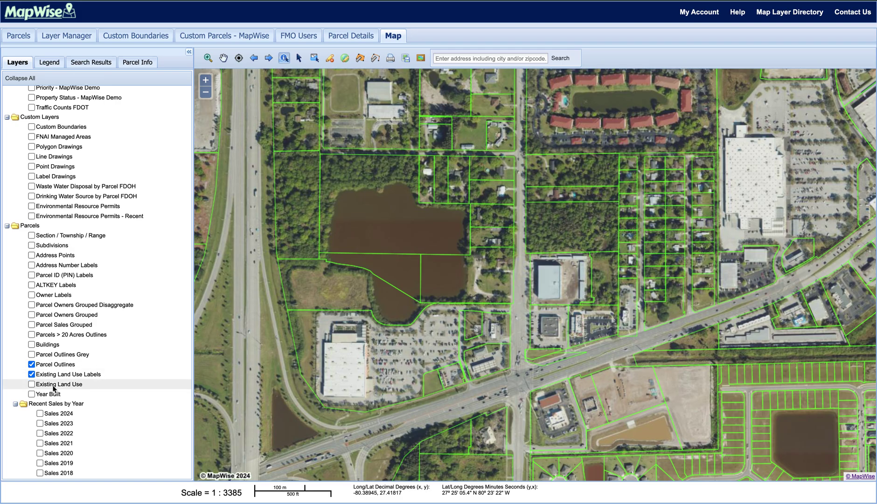
pyautogui.click(31, 374)
pyautogui.click(31, 384)
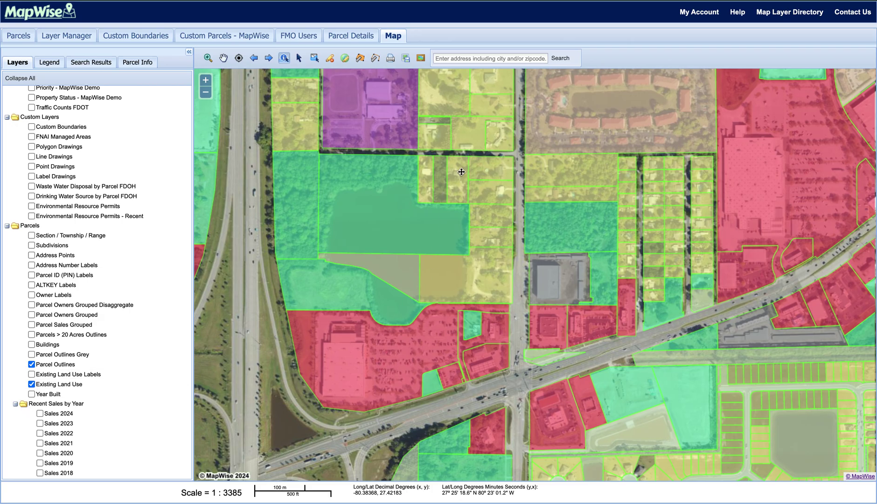
pyautogui.moveTo(443, 192); pyautogui.dragTo(413, 233)
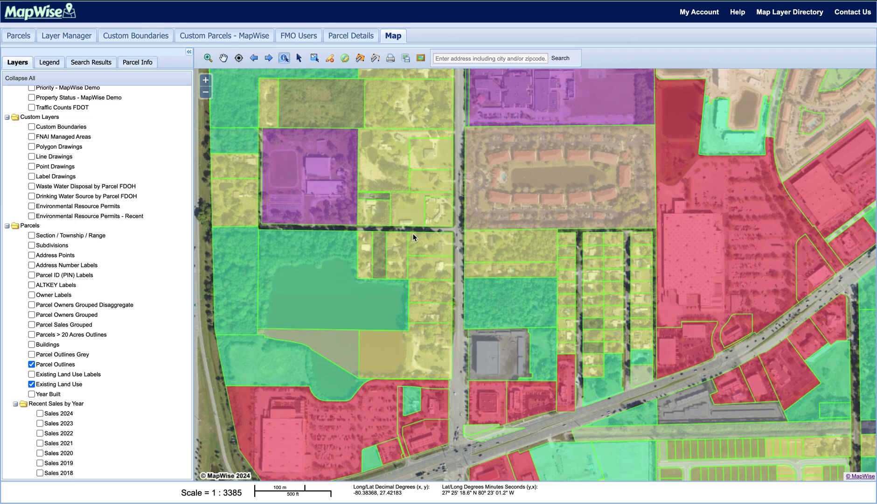
pyautogui.click(45, 63)
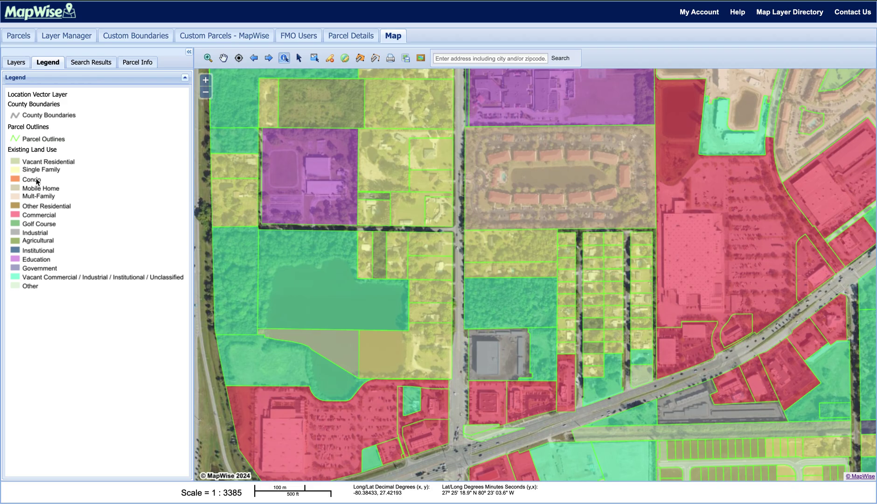
pyautogui.click(21, 63)
pyautogui.click(32, 384)
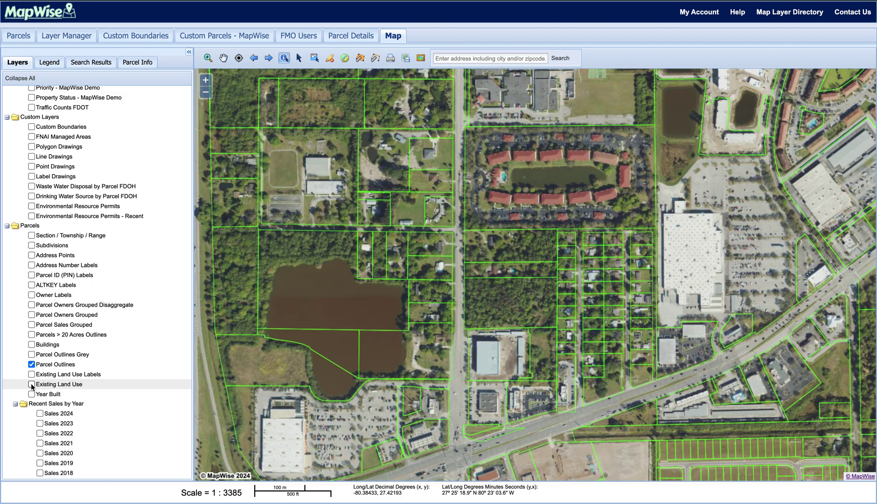
# Display the Year Built layer, check its decade colors in the legend at a wider scale, and hide the layer
pyautogui.click(32, 394)
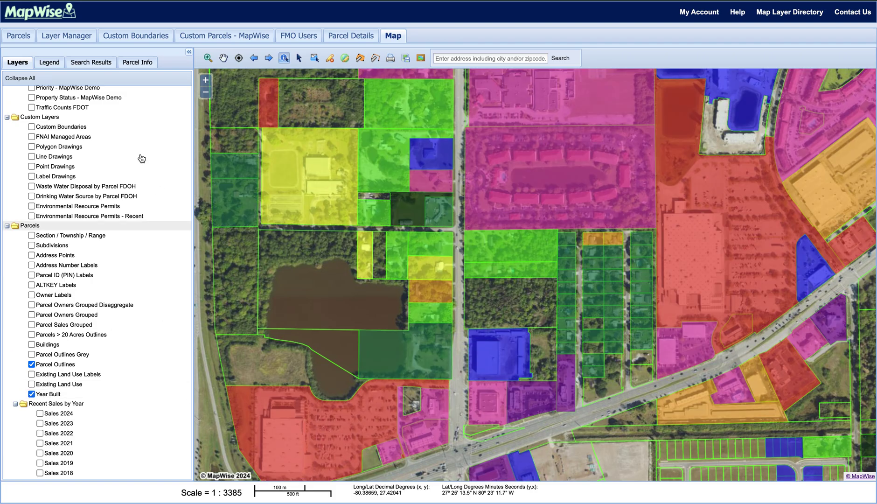
pyautogui.click(49, 64)
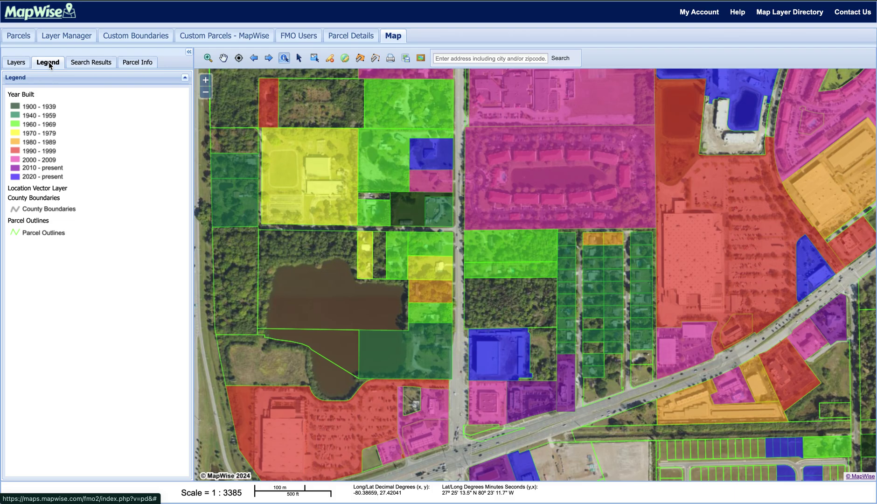
pyautogui.click(206, 92)
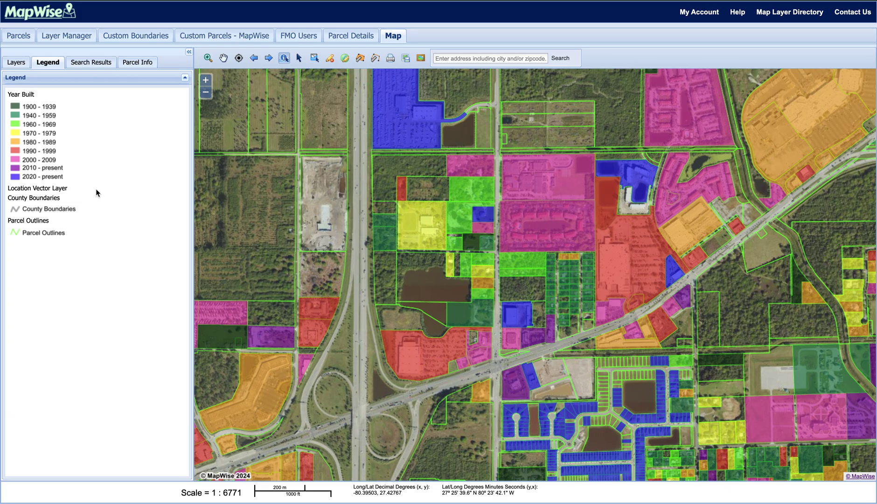
pyautogui.click(16, 62)
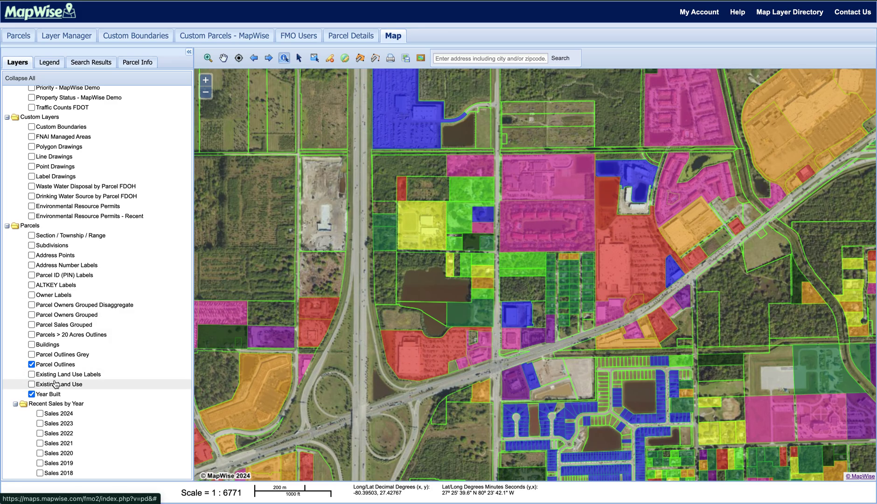
pyautogui.click(32, 394)
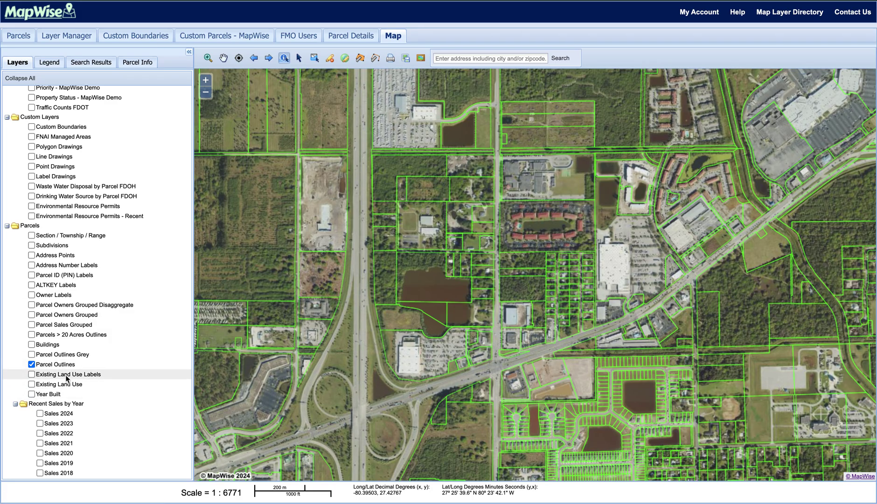
pyautogui.scroll(-1, 68, 380)
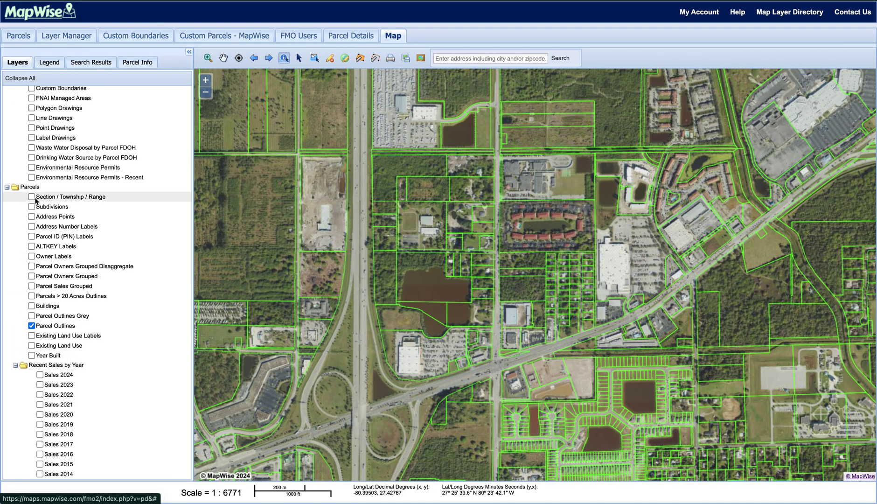